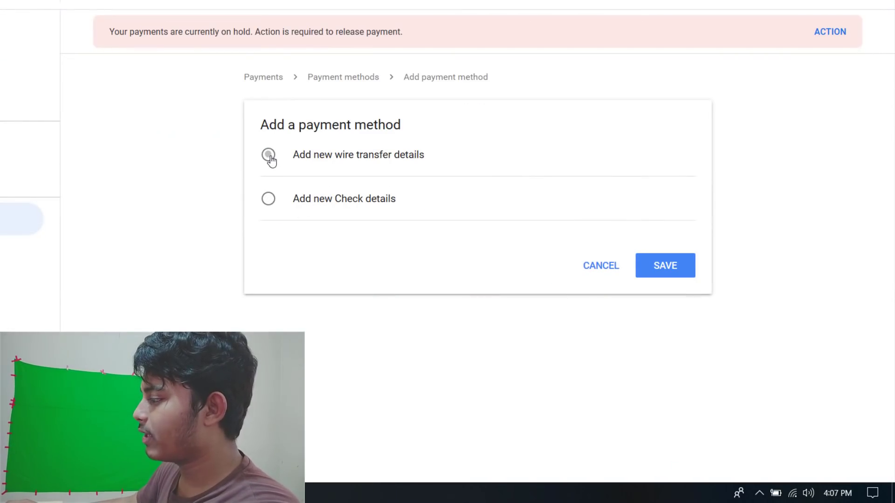
Step: Choose 'Add new wire transfer details' and place the cursor in Name on bank account
left_click(270, 159)
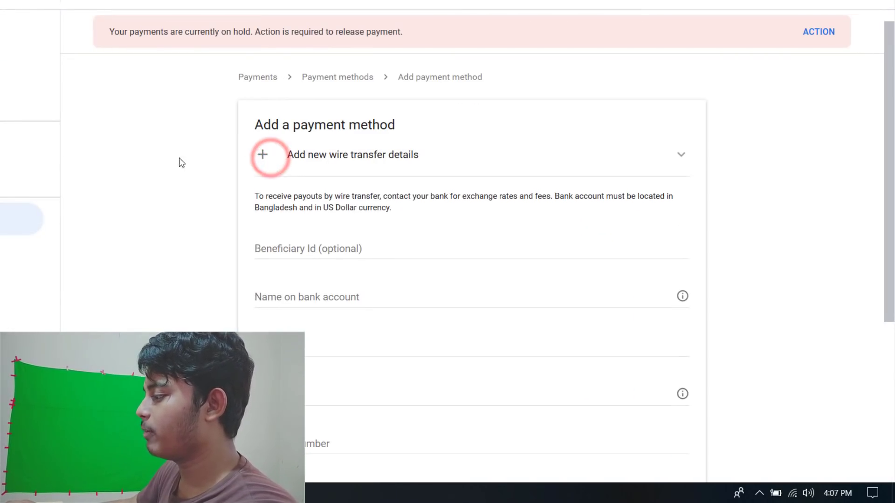
scroll(150, 157, "down", 4)
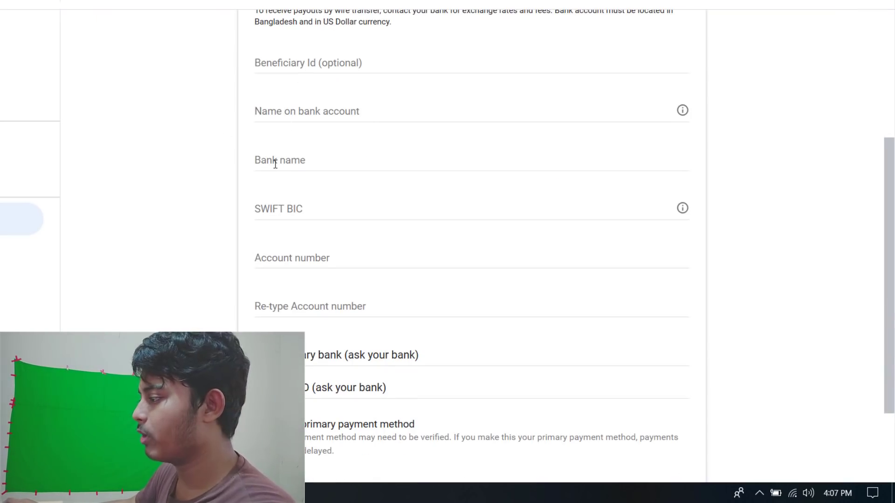
scroll(264, 173, "up", 3)
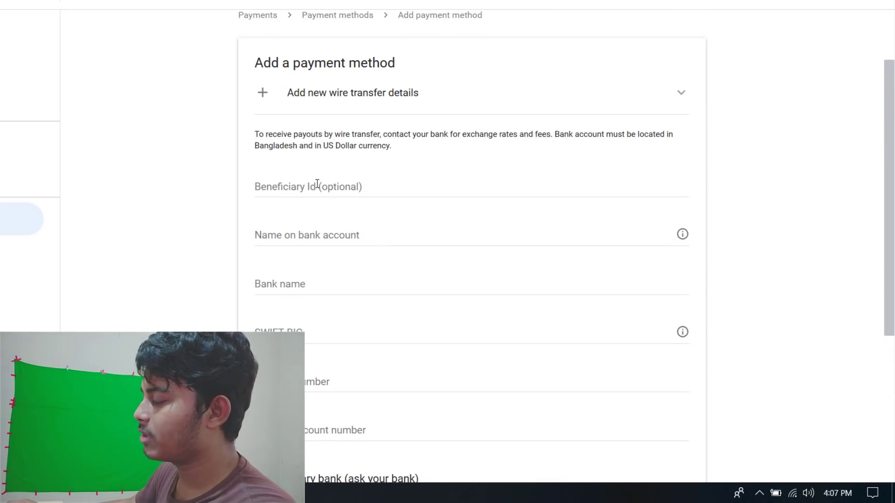
scroll(307, 188, "down", 1)
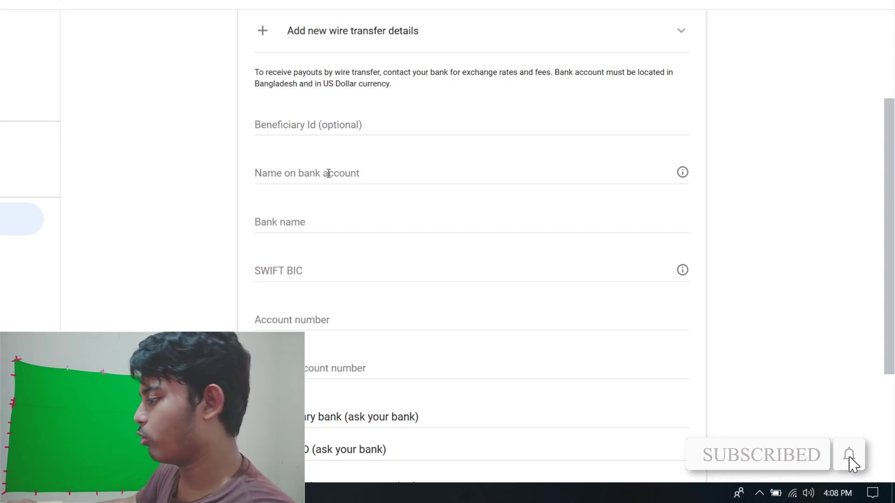
left_click(319, 174)
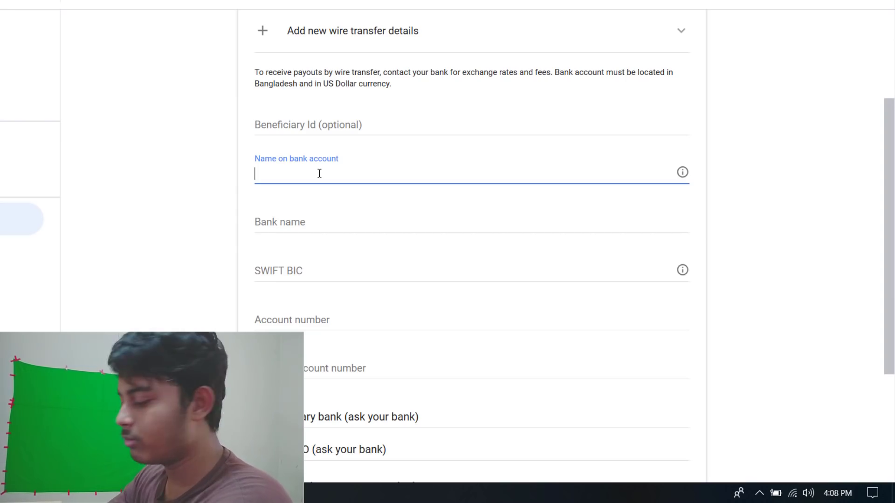
Step: Enter the account holder's name, focus Bank name, and switch to the BanksBD bank page
key("Tab")
left_click(355, 172)
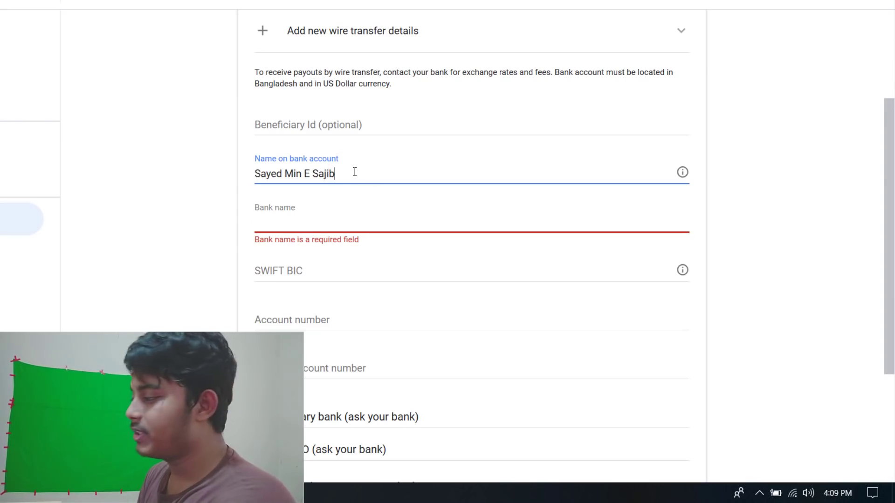
left_click(283, 223)
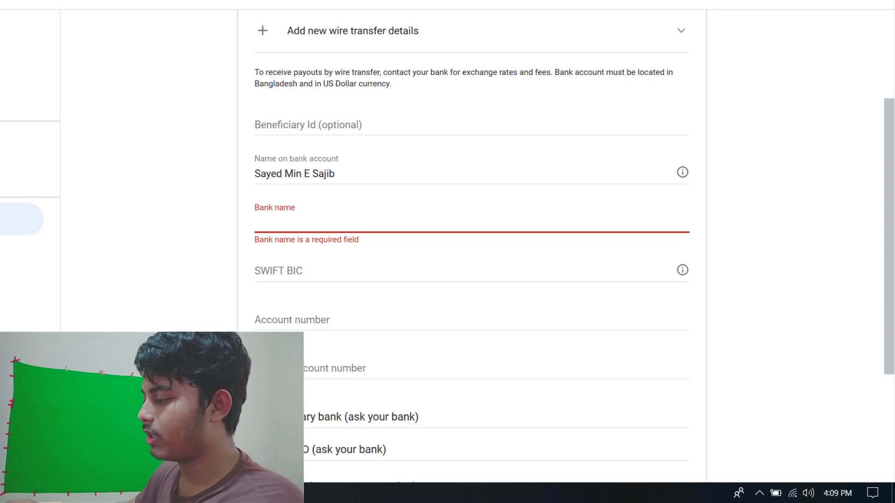
key("alt+Tab")
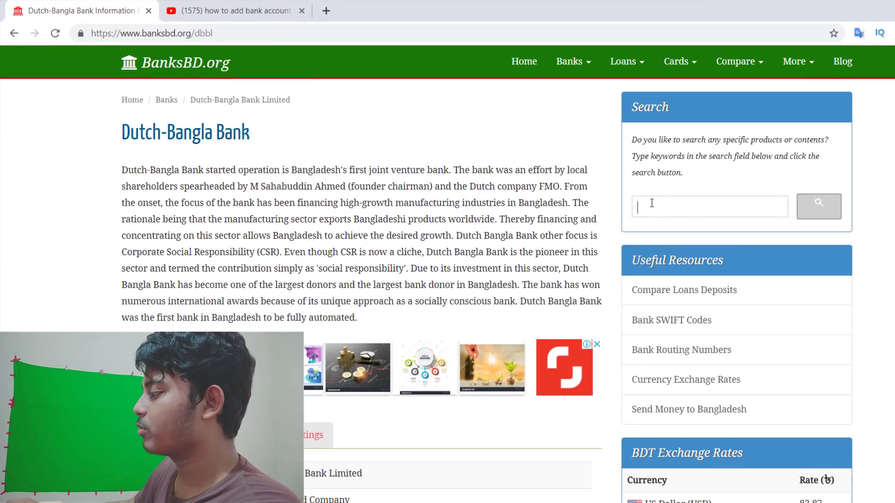
Step: Copy the registered name 'Dutch-Bangla Bank Limited' from the BanksBD Detail table
left_click(651, 204)
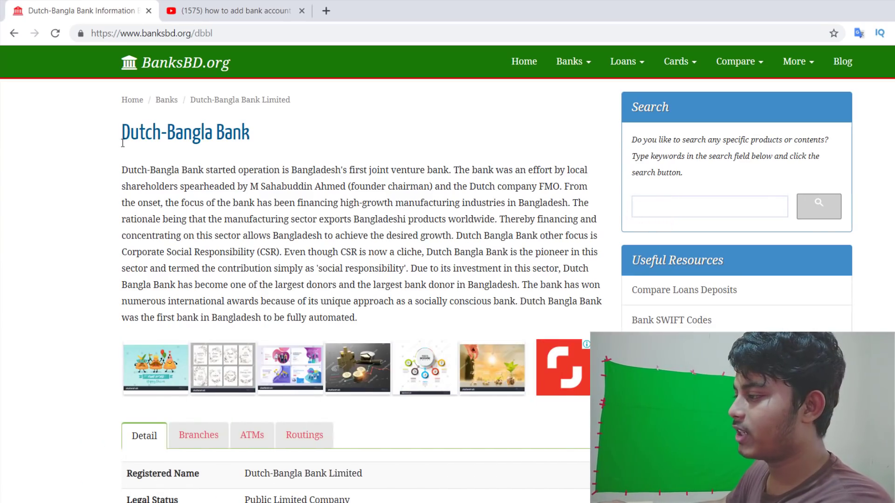
scroll(255, 146, "down", 4)
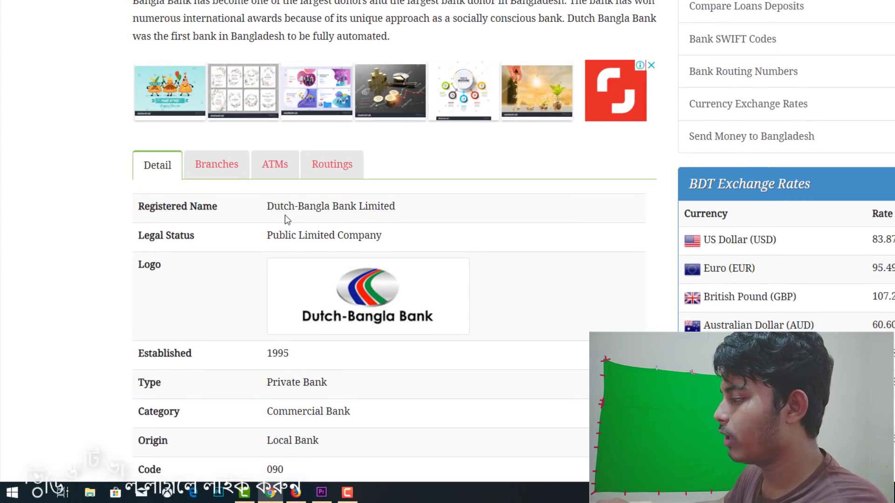
left_click_drag(269, 205, 399, 205)
key("ctrl+c")
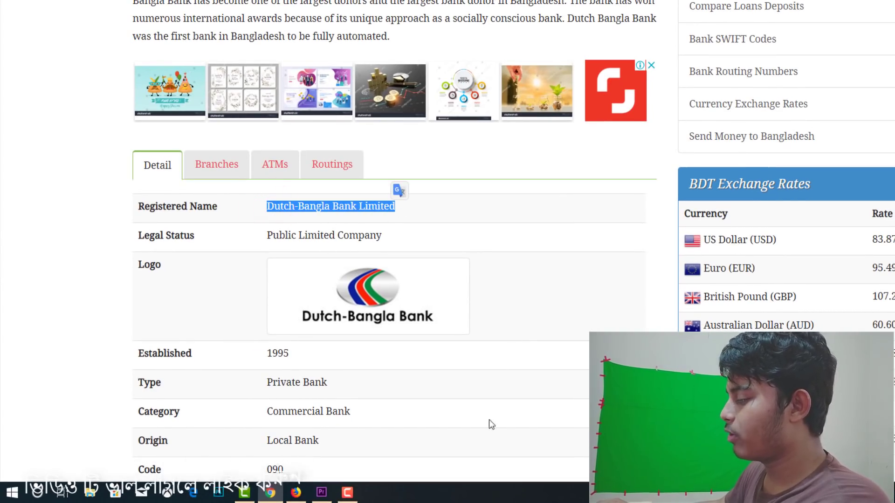
key("alt+Tab")
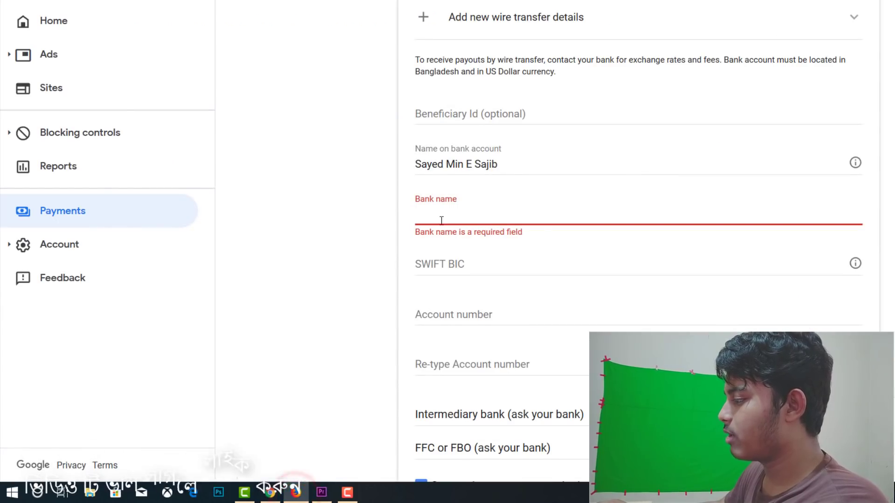
Step: Paste 'Dutch-Bangla Bank Limited' into Bank name, then bring the bank details page back
left_click(428, 221)
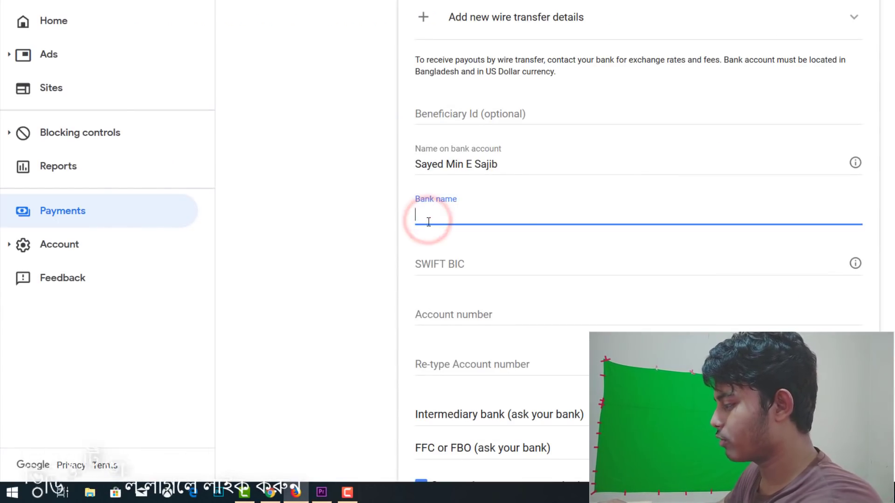
key("ctrl+v")
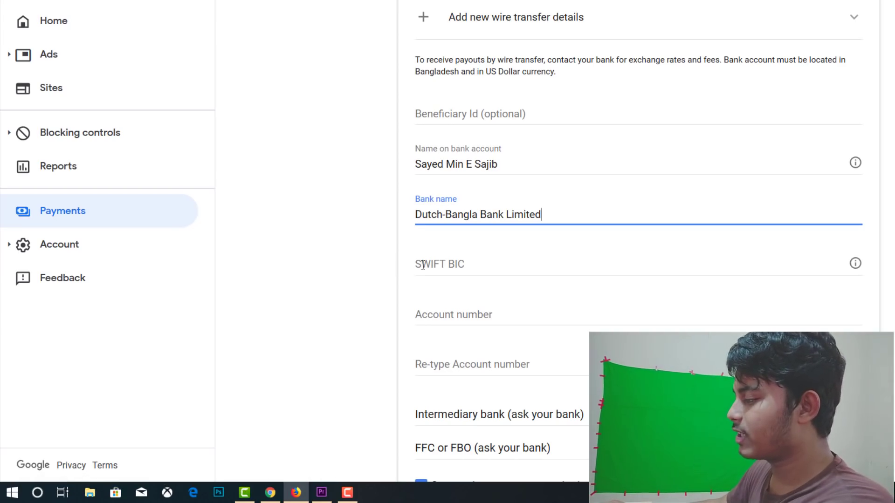
left_click(437, 264)
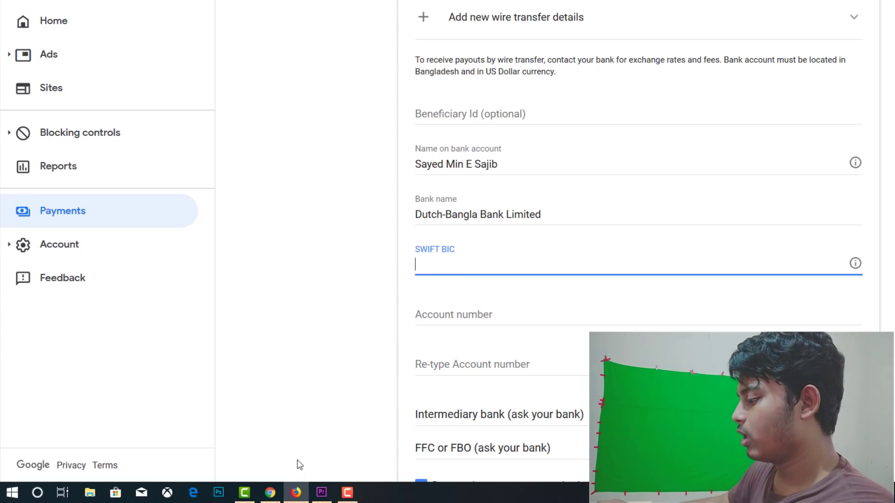
left_click(271, 493)
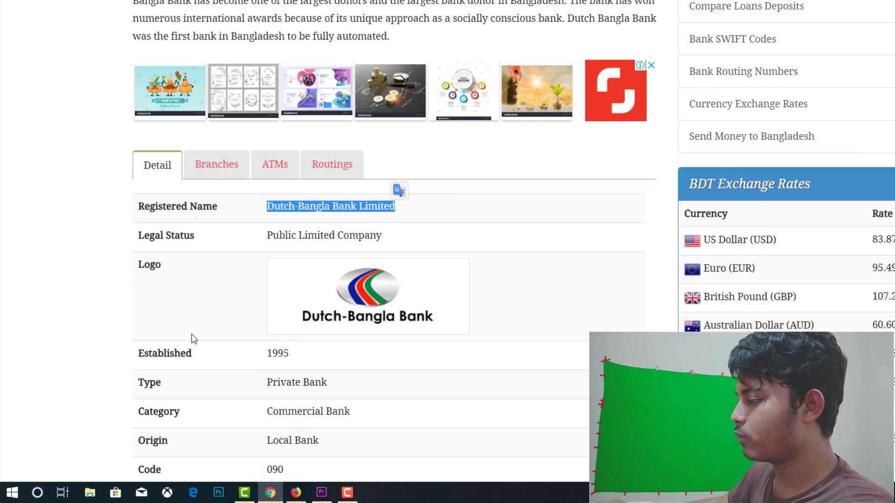
Step: Find and select the SWIFT code DBBLBDDH on the BanksBD page
scroll(205, 339, "down", 3)
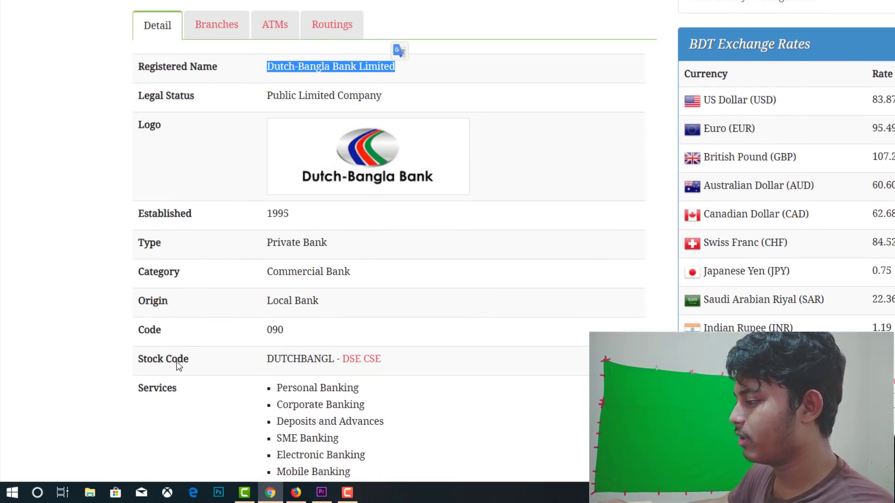
scroll(197, 341, "down", 10)
scroll(206, 268, "down", 4)
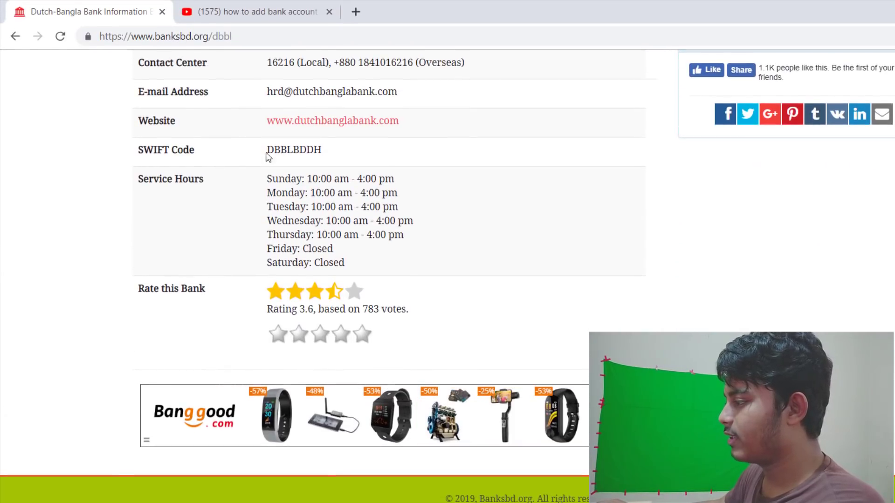
left_click_drag(268, 150, 340, 152)
key("ctrl+c")
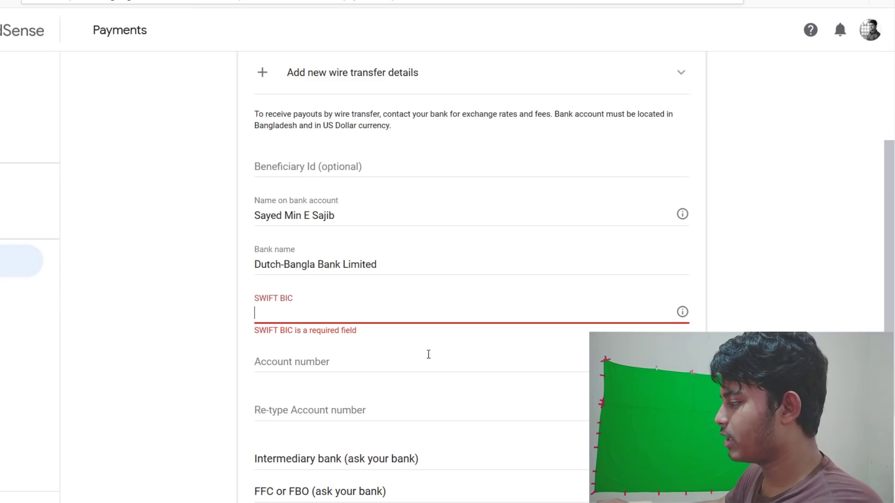
Step: Paste DBBLBDDH into the SWIFT BIC field and move on to Account number
left_click(275, 315)
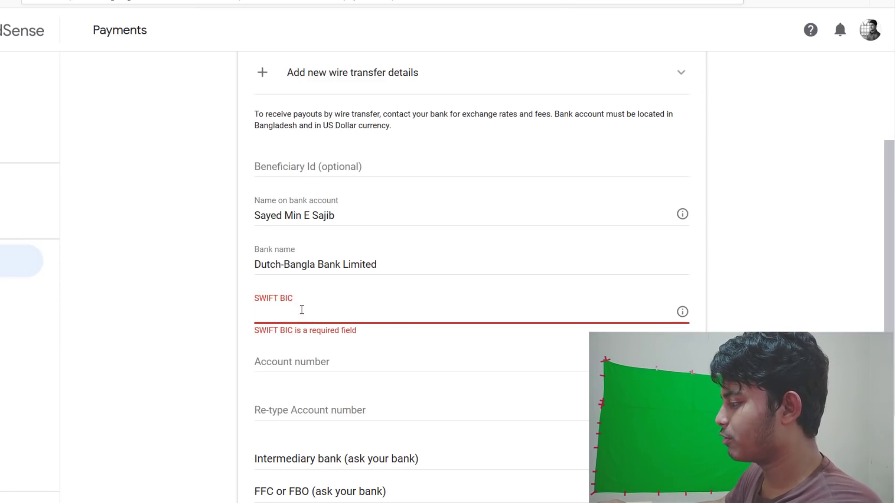
key("ctrl+v")
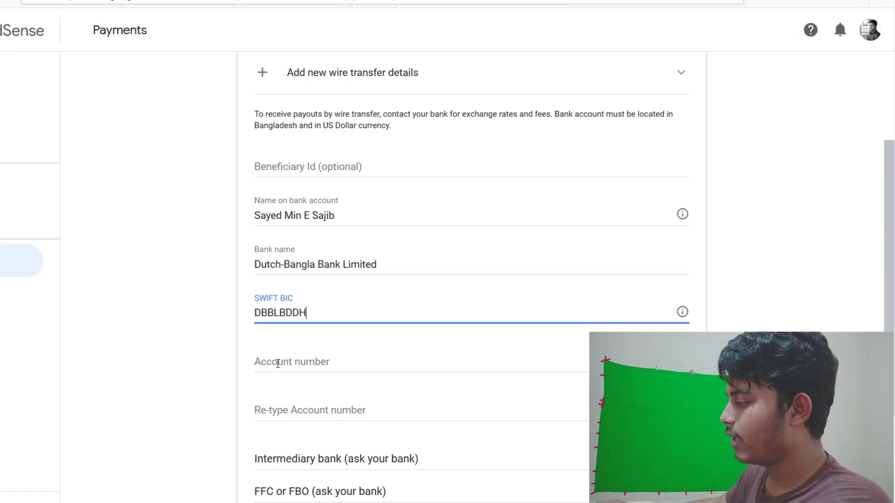
left_click(288, 361)
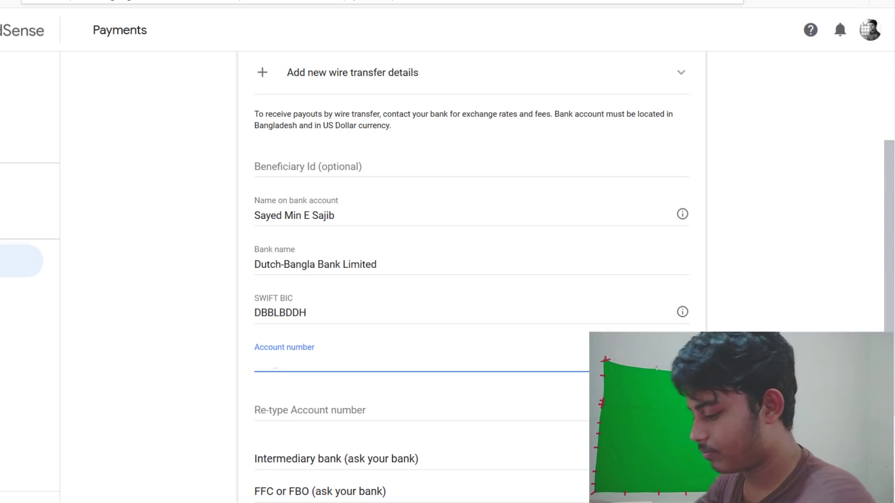
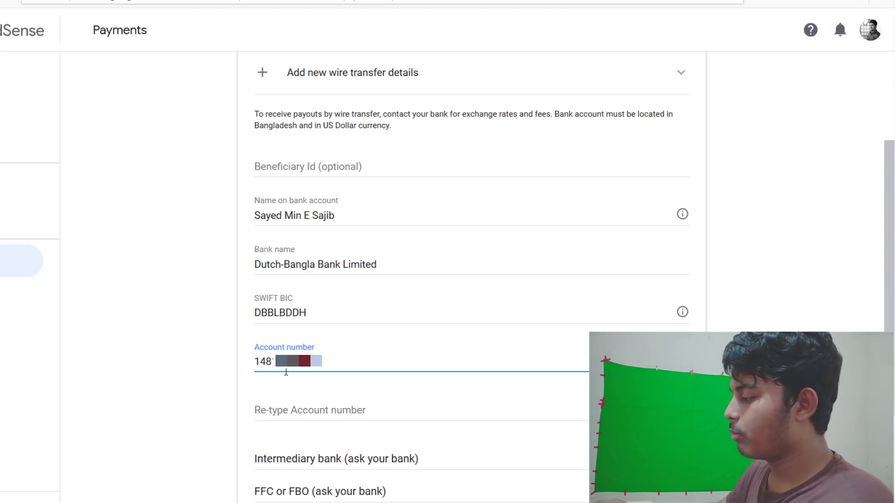
Step: Enter the bank account number and repeat it in Re-type Account number
left_click(294, 413)
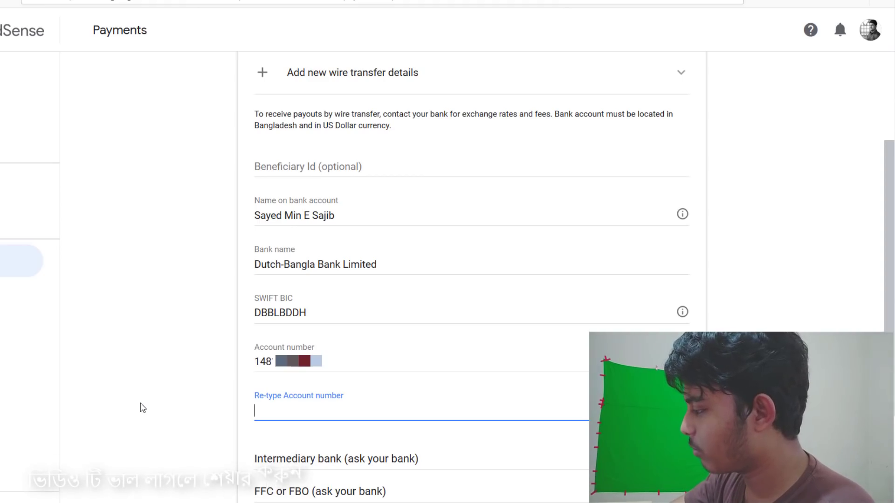
type("148")
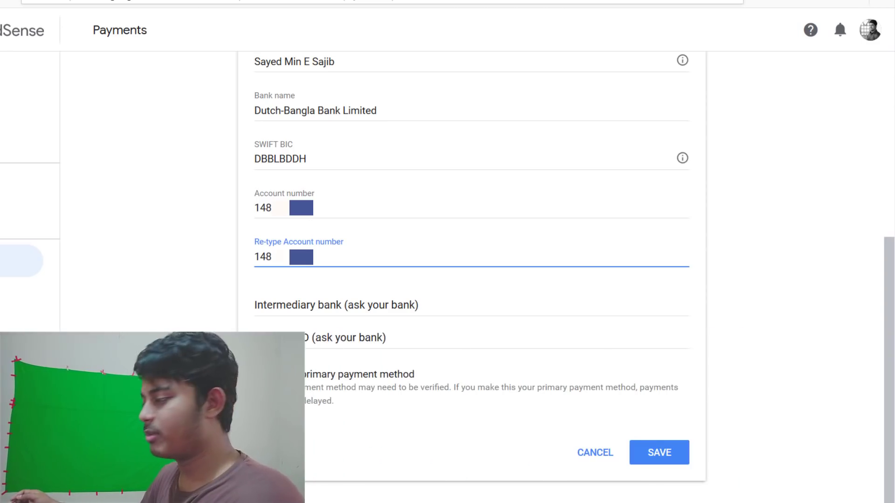
Step: Save the wire transfer bank account as the primary payment method
left_click(665, 458)
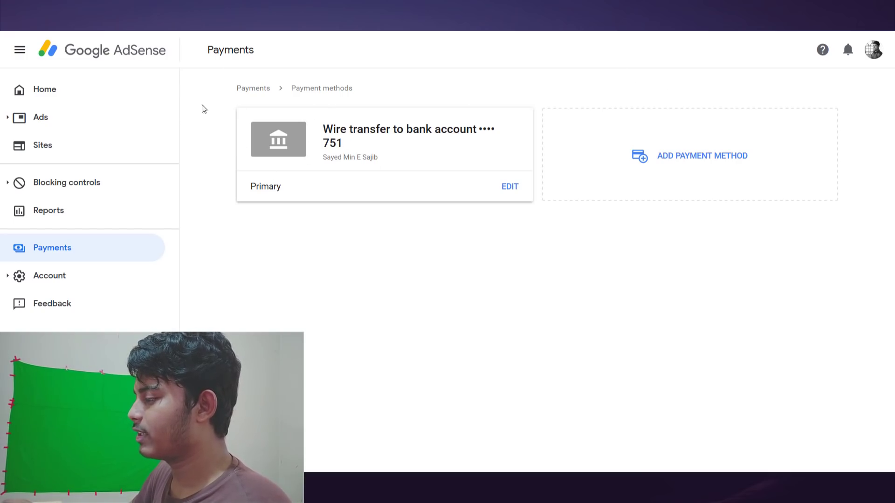
left_click(53, 90)
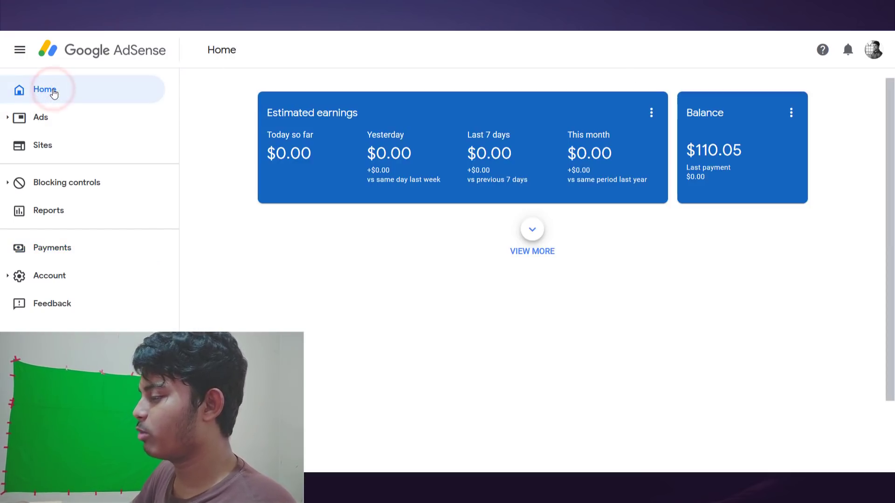
left_click(53, 246)
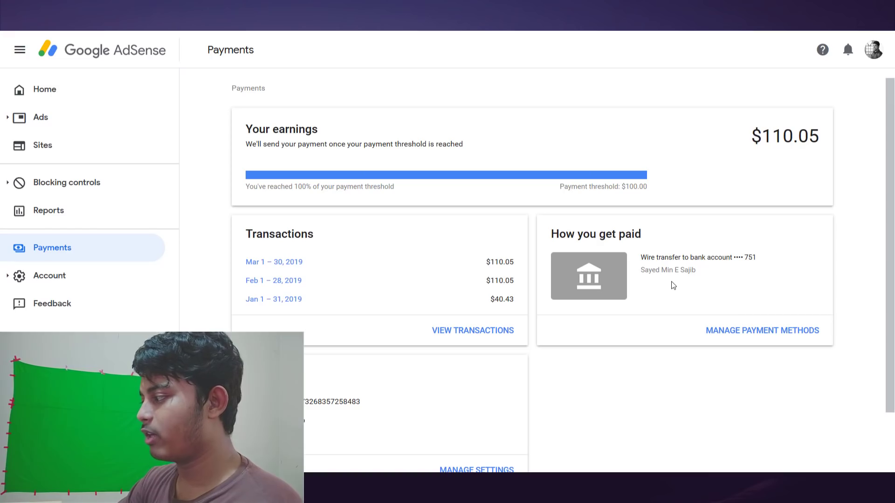
left_click(671, 283)
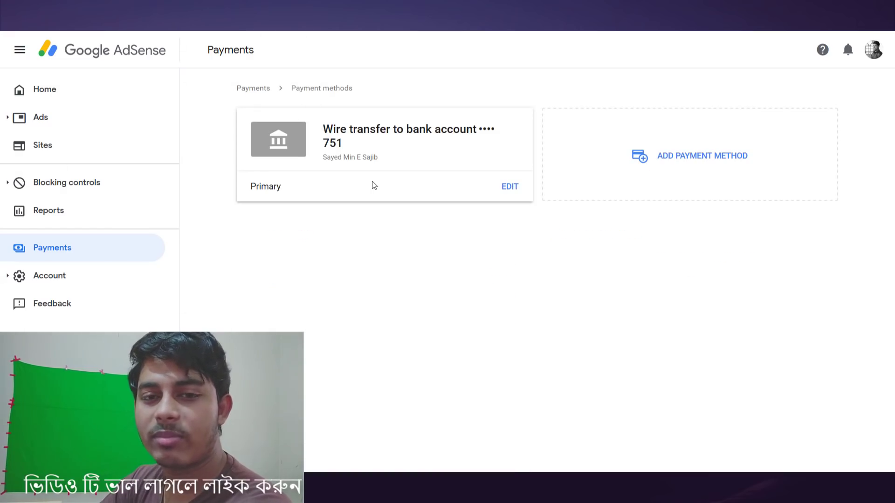